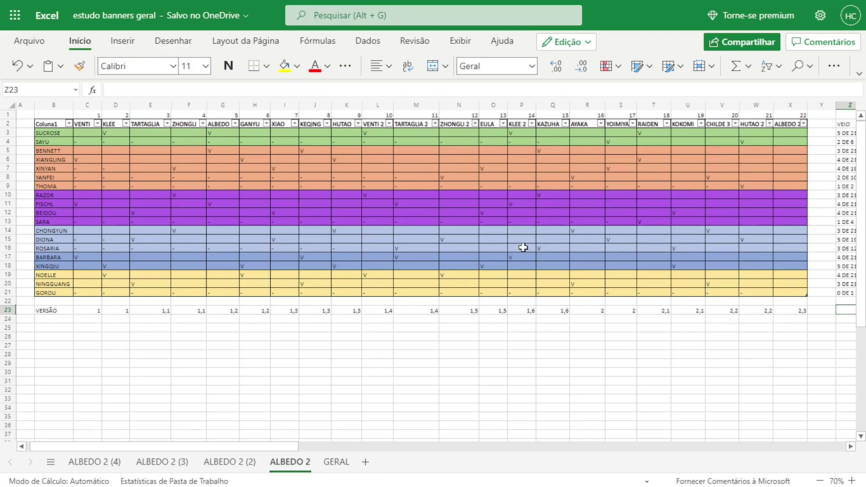
Examine the banner history, appearance rates and candidate notes across the ALBEDO 2, ALBEDO 2 (2) and ALBEDO 2 (3) sheets.
{"action": "scroll", "coordinate": [516, 268], "scroll_direction": "right", "scroll_amount": 3}
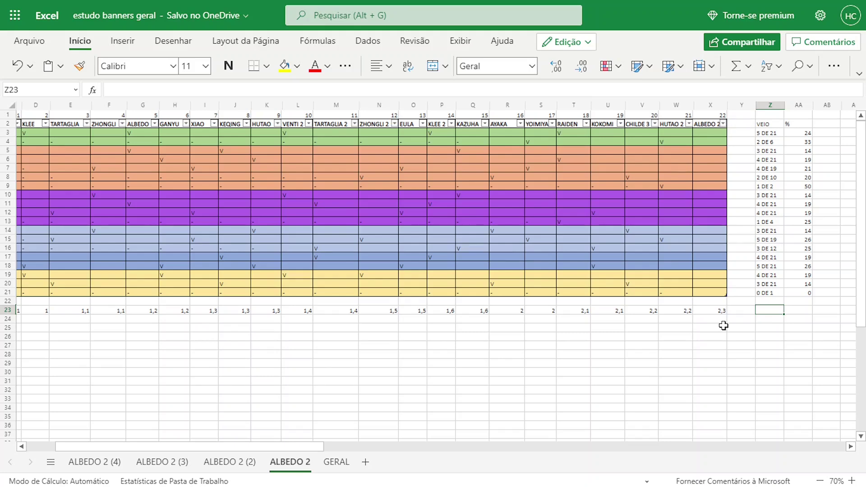
{"action": "key", "text": "ctrl+Page_Up"}
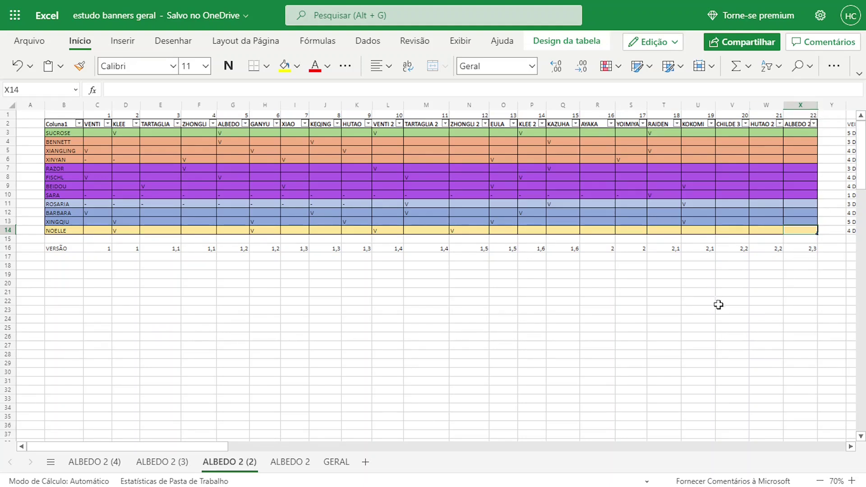
{"action": "left_click_drag", "start_coordinate": [217, 451], "coordinate": [235, 451]}
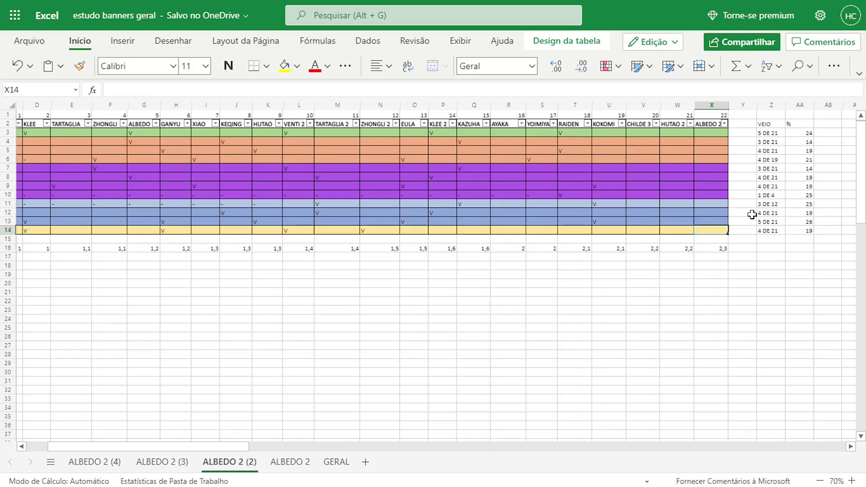
{"action": "key", "text": "ctrl+Page_Up"}
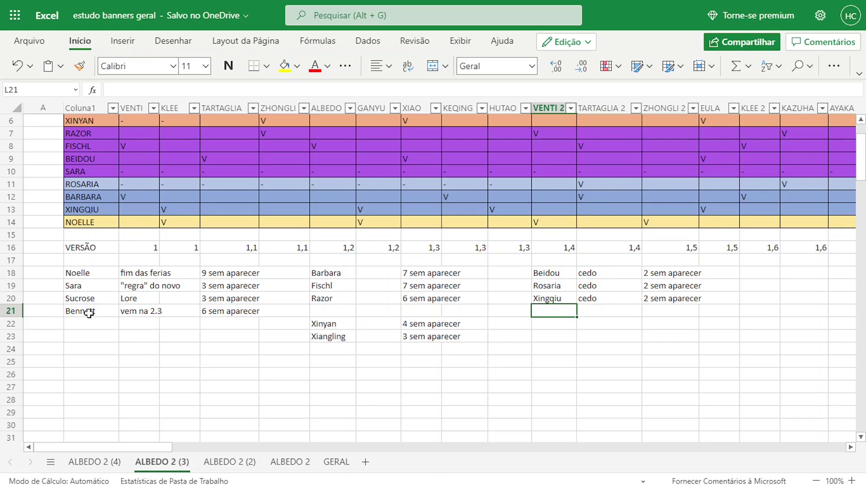
{"action": "scroll", "coordinate": [351, 322], "scroll_direction": "up", "scroll_amount": 2}
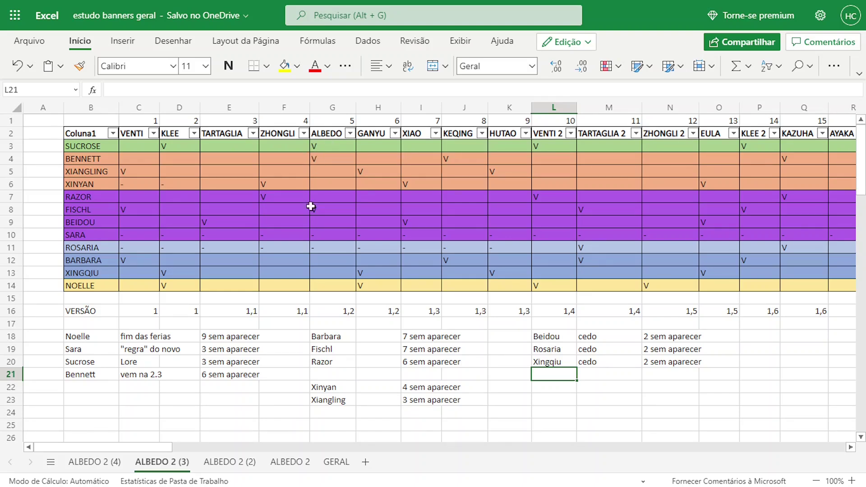
{"action": "scroll", "coordinate": [282, 363], "scroll_direction": "down", "scroll_amount": 2}
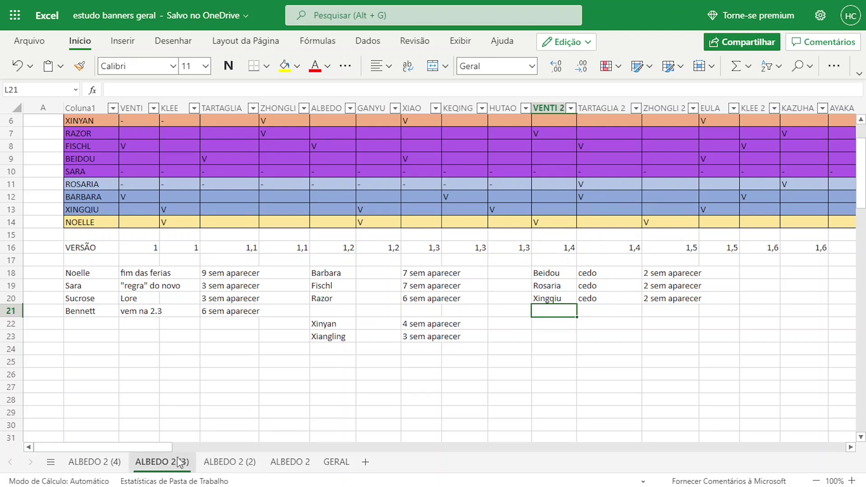
{"action": "left_click_drag", "start_coordinate": [148, 447], "coordinate": [245, 447]}
{"action": "scroll", "coordinate": [304, 374], "scroll_direction": "up", "scroll_amount": 2}
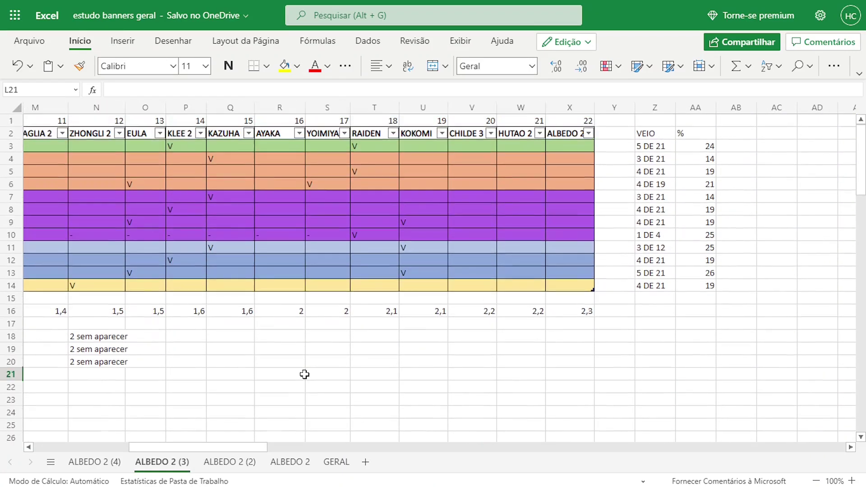
{"action": "scroll", "coordinate": [207, 450], "scroll_direction": "left", "scroll_amount": 1}
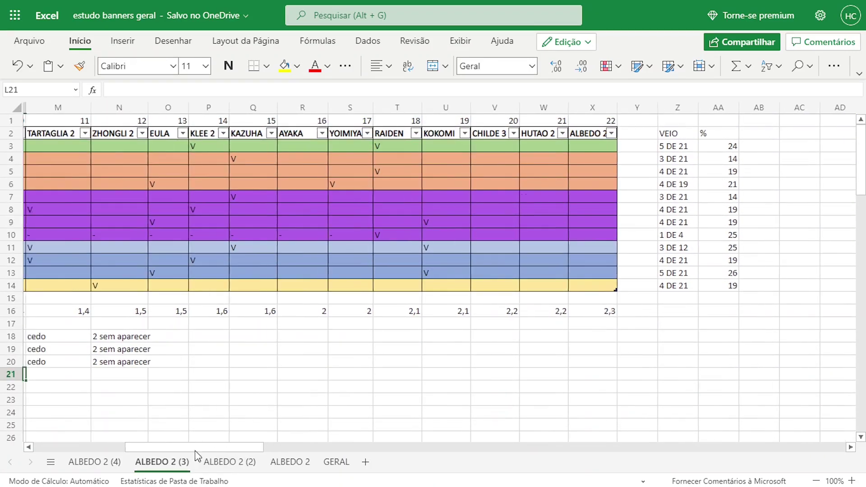
{"action": "left_click_drag", "start_coordinate": [208, 450], "coordinate": [94, 449]}
{"action": "scroll", "coordinate": [369, 324], "scroll_direction": "down", "scroll_amount": 2}
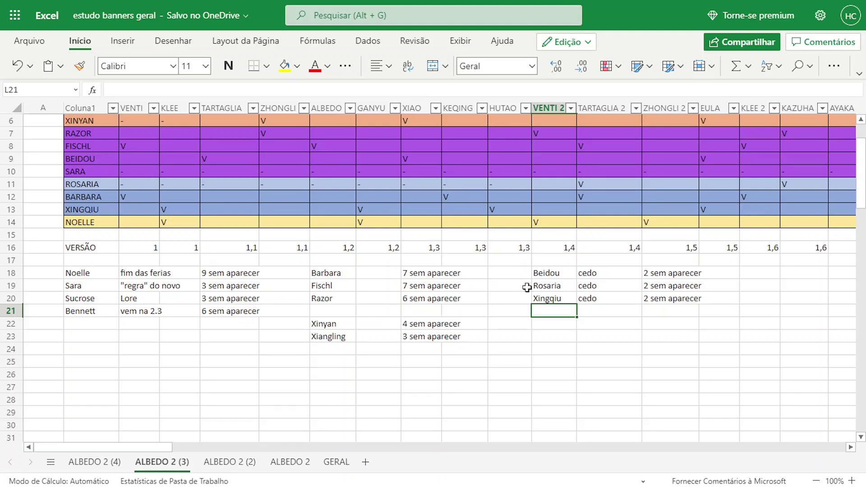
On the ALBEDO 2 (4) sheet, clear Barbara and her absence note from cells G18 and I18.
{"action": "key", "text": "ctrl+Page_Up"}
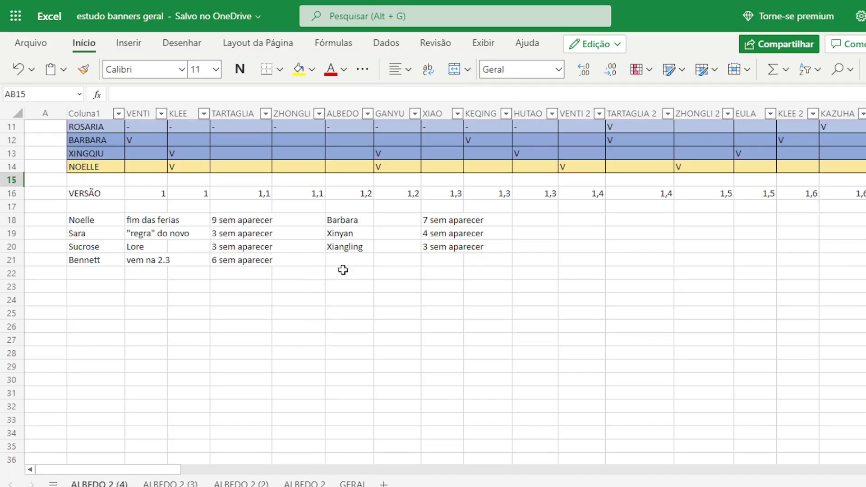
{"action": "left_click", "coordinate": [351, 220]}
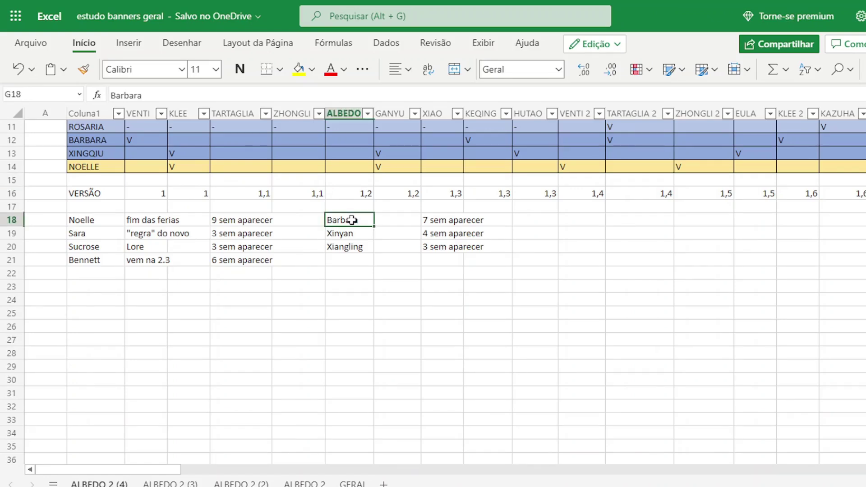
{"action": "key", "text": "Delete"}
{"action": "left_click", "coordinate": [442, 221]}
{"action": "key", "text": "BackSpace"}
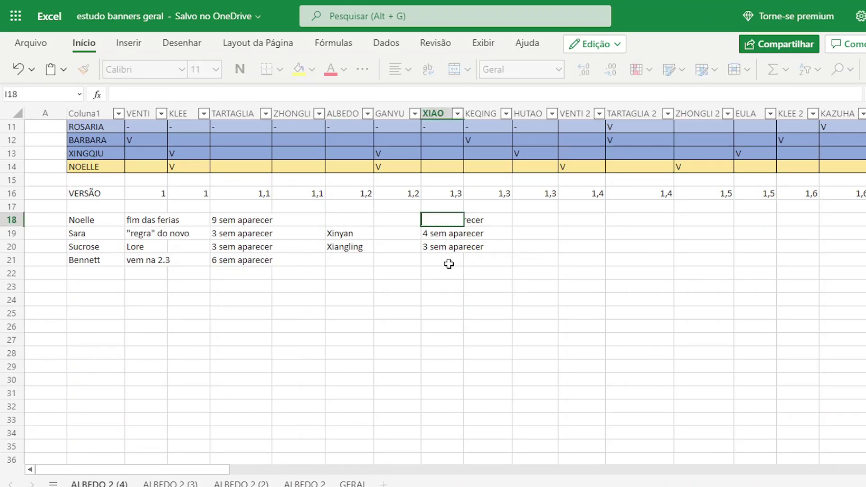
{"action": "left_click", "coordinate": [449, 264]}
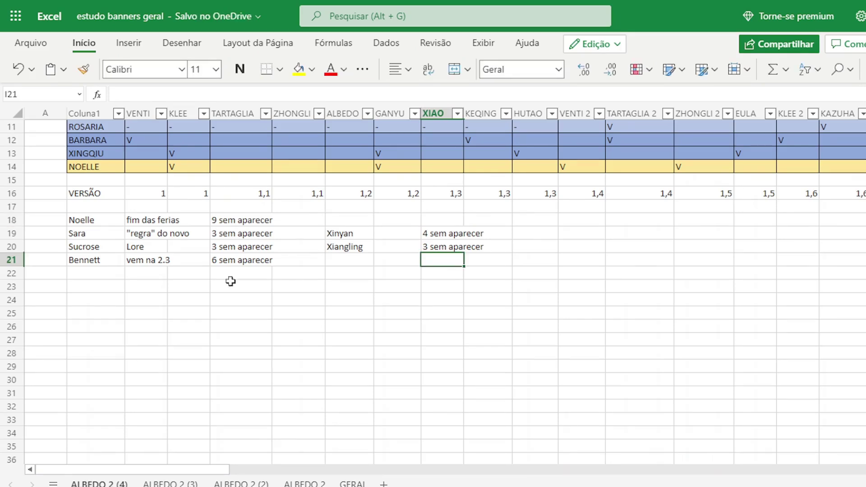
Clear Bennett's name, his "vem na 2.3" reason and his absence note from cells B21, C21 and E21.
{"action": "left_click", "coordinate": [93, 263]}
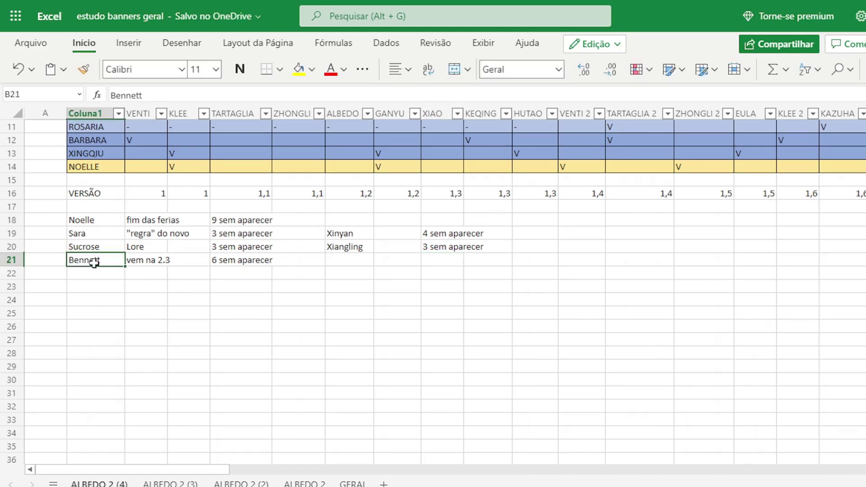
{"action": "key", "text": "BackSpace"}
{"action": "left_click", "coordinate": [135, 263]}
{"action": "key", "text": "BackSpace"}
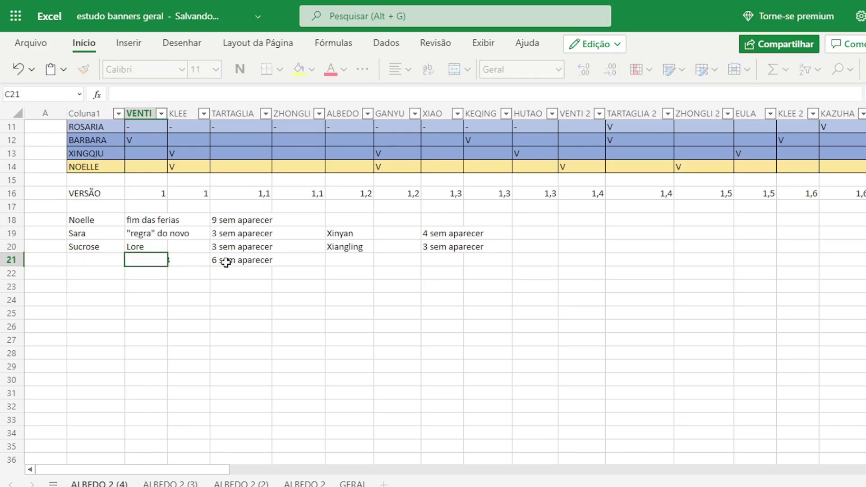
{"action": "left_click", "coordinate": [226, 261]}
{"action": "key", "text": "BackSpace"}
{"action": "left_click", "coordinate": [242, 274]}
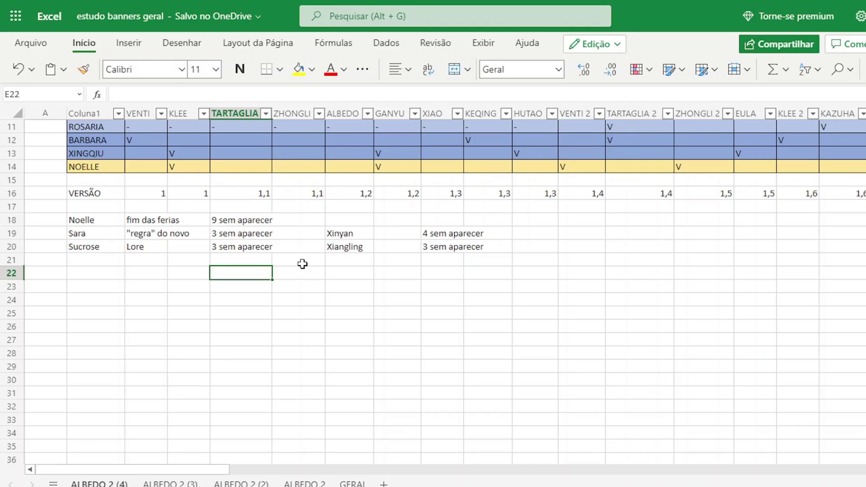
Add a third prediction list under CHILDE 3 in V18:V21, numbered 3, with Noelle, Sara and Rosaria.
{"action": "scroll", "coordinate": [302, 264], "scroll_direction": "right", "scroll_amount": 5}
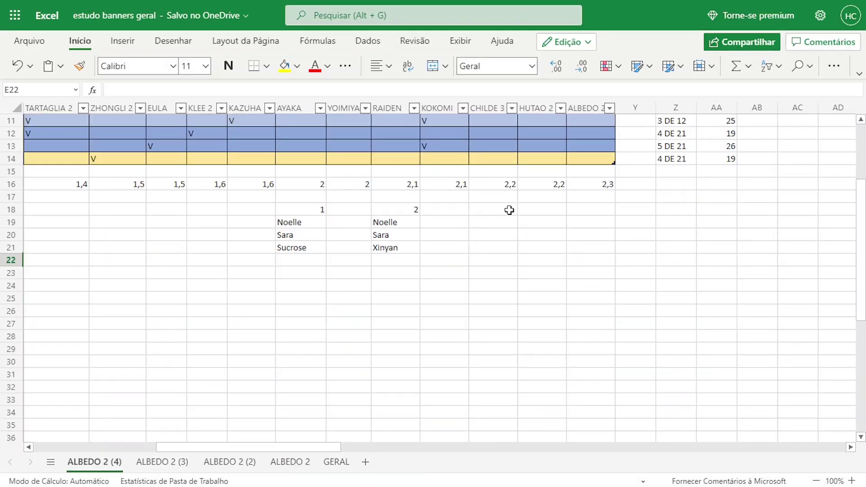
{"action": "left_click", "coordinate": [508, 211]}
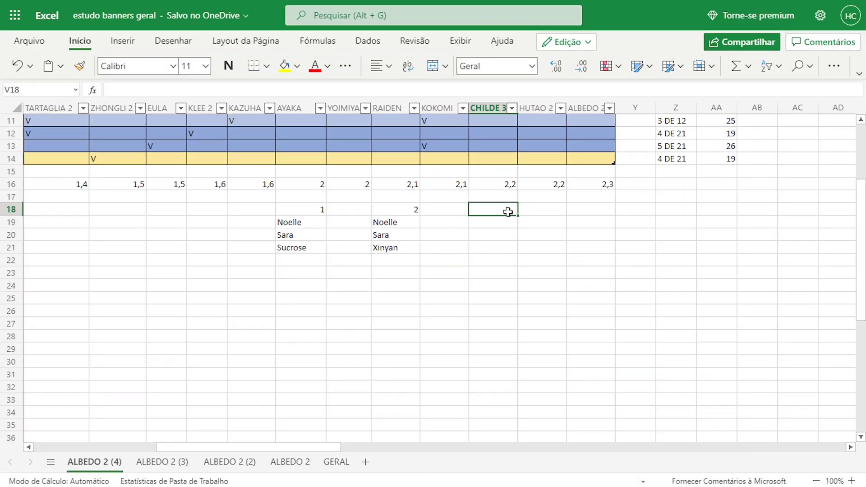
{"action": "type", "text": "3"}
{"action": "key", "text": "Return"}
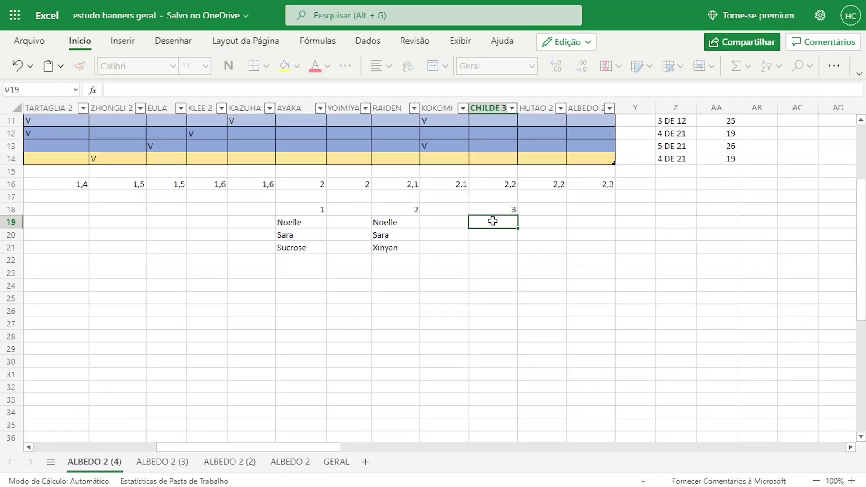
{"action": "type", "text": "Noelle"}
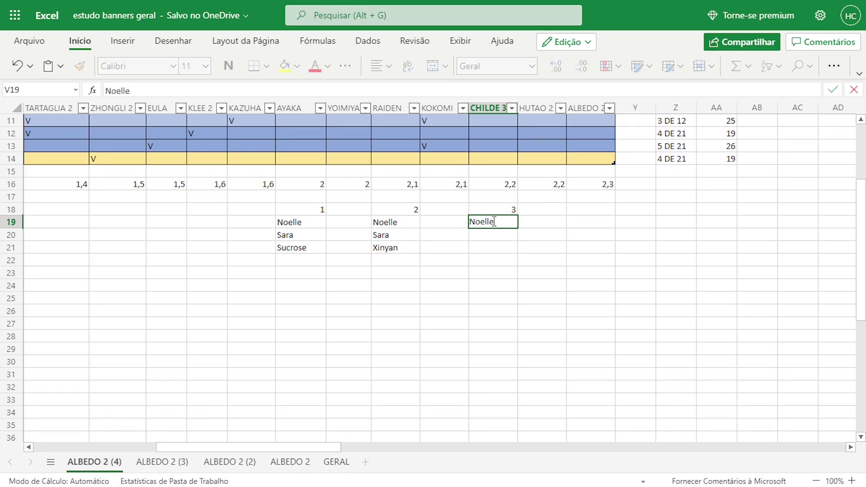
{"action": "key", "text": "Return"}
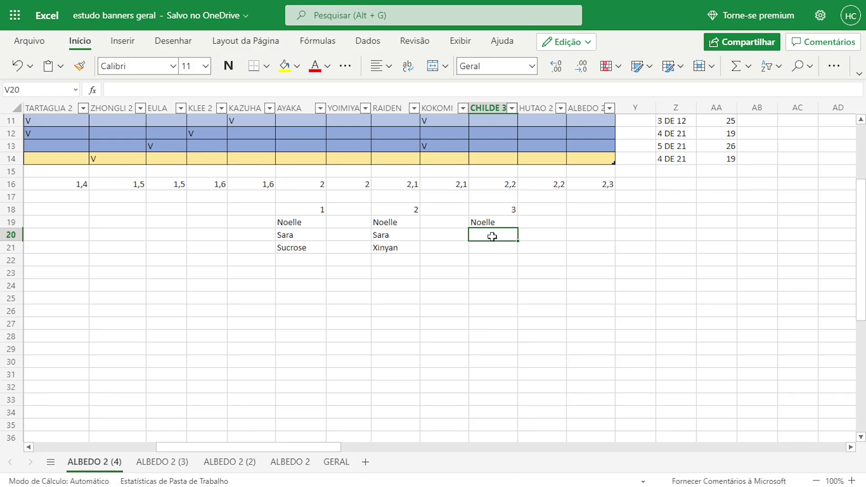
{"action": "type", "text": "Sara"}
{"action": "left_click", "coordinate": [487, 250]}
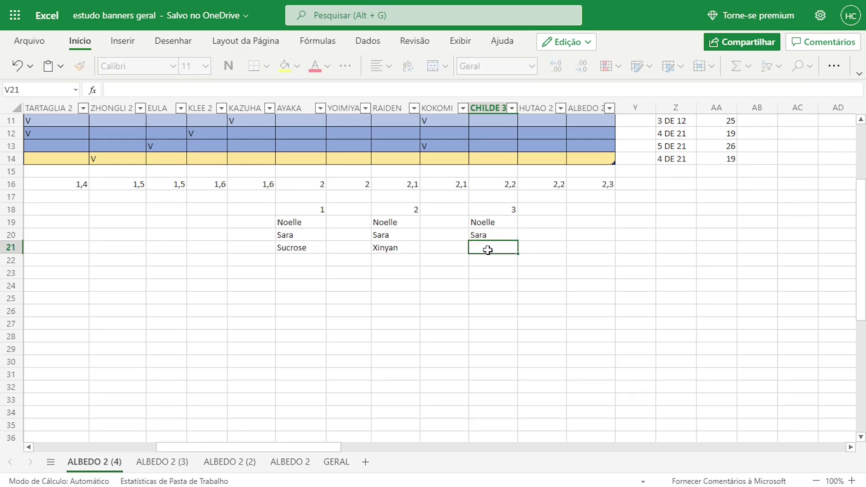
{"action": "type", "text": "Rosaria"}
{"action": "key", "text": "Return"}
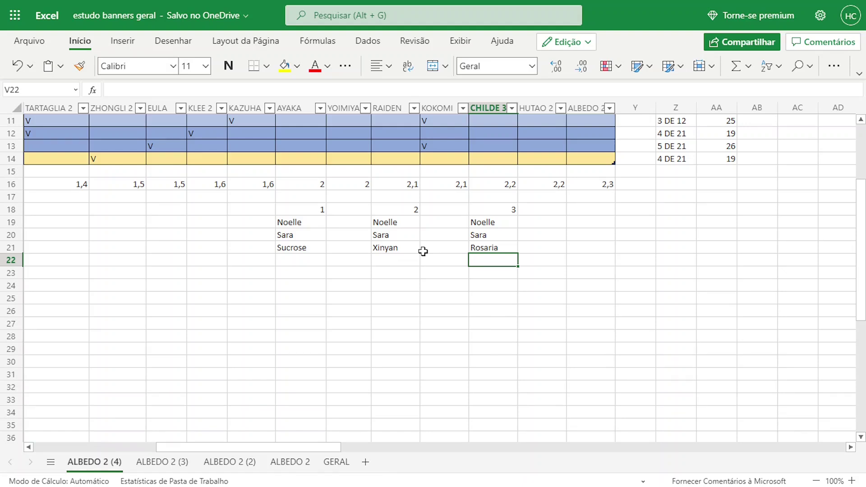
Review the candidate notes on the ALBEDO 2 (3) sheet, and return to the prediction lists on ALBEDO 2 (4).
{"action": "key", "text": "ctrl+Page_Down"}
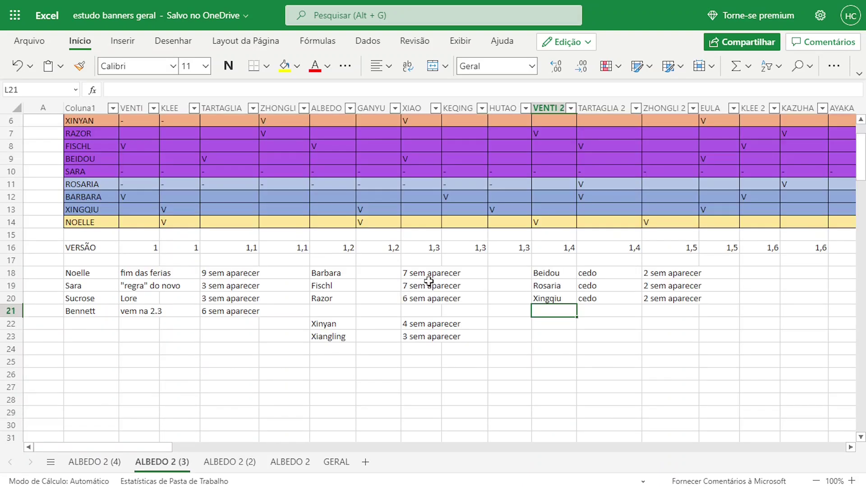
{"action": "left_click", "coordinate": [501, 345]}
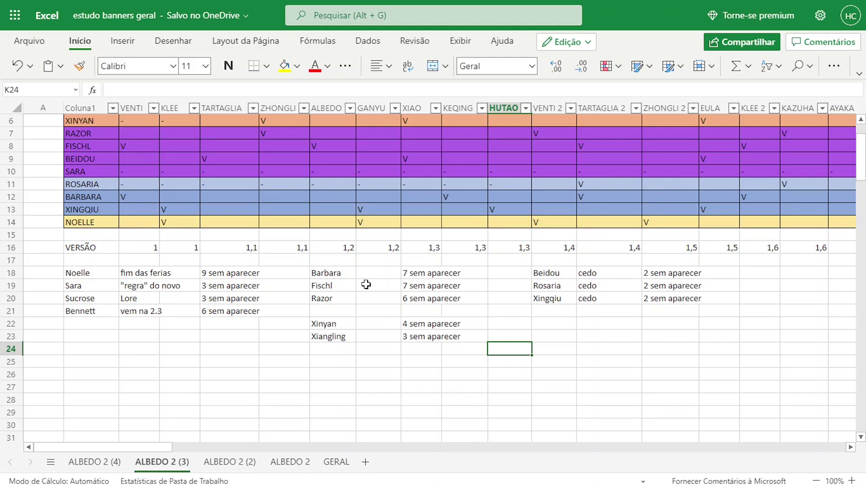
{"action": "key", "text": "ctrl+Page_Up"}
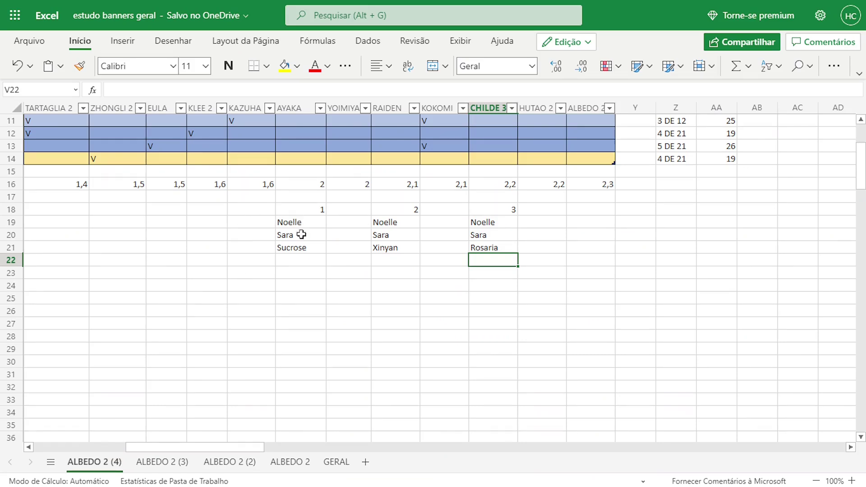